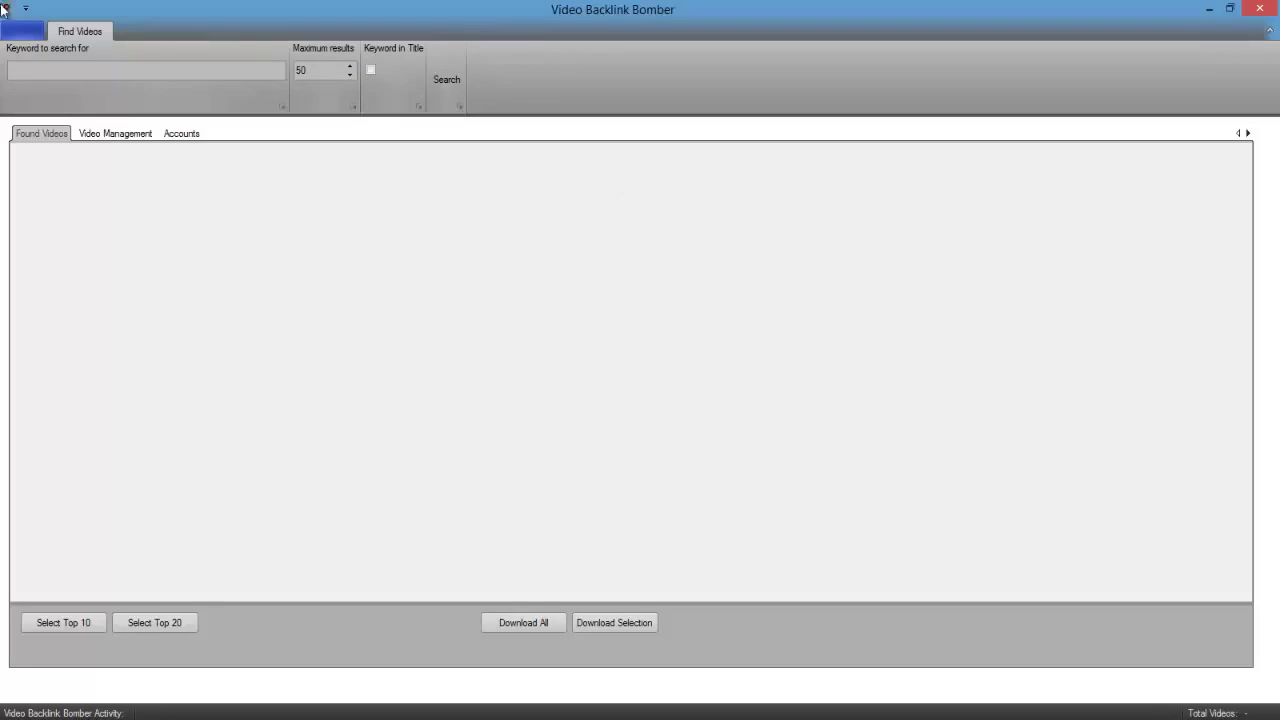
Enter the search keyword 'video marketing' and match only videos with it in the title
left_click(32, 70)
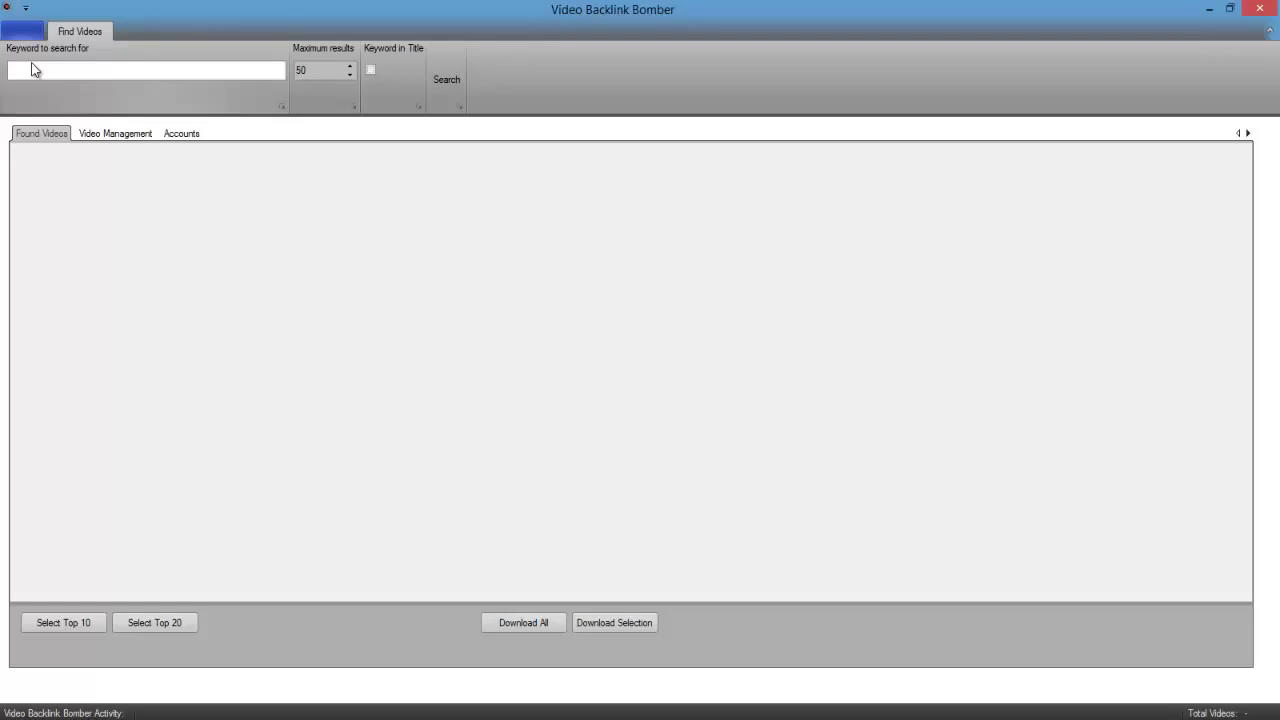
type("video")
type(" marketing")
left_click(371, 70)
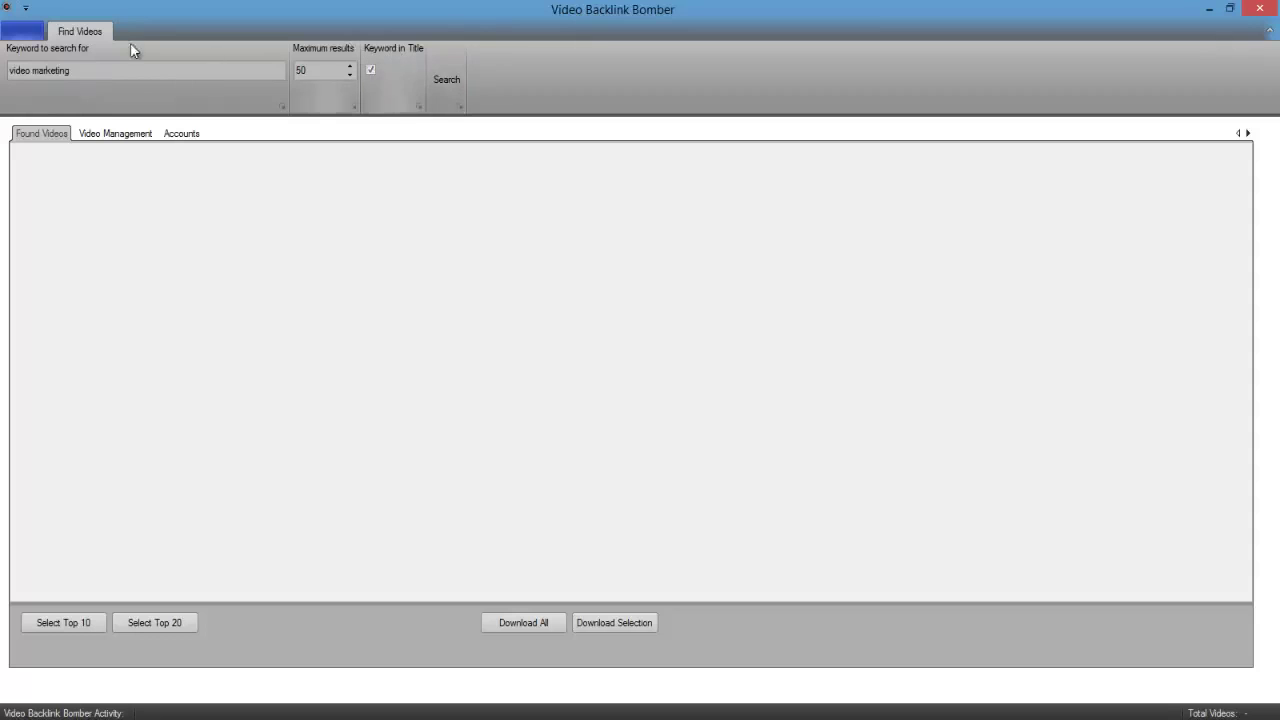
Run the 'video marketing' search, filling the Found Videos list with 44 results
left_click(448, 84)
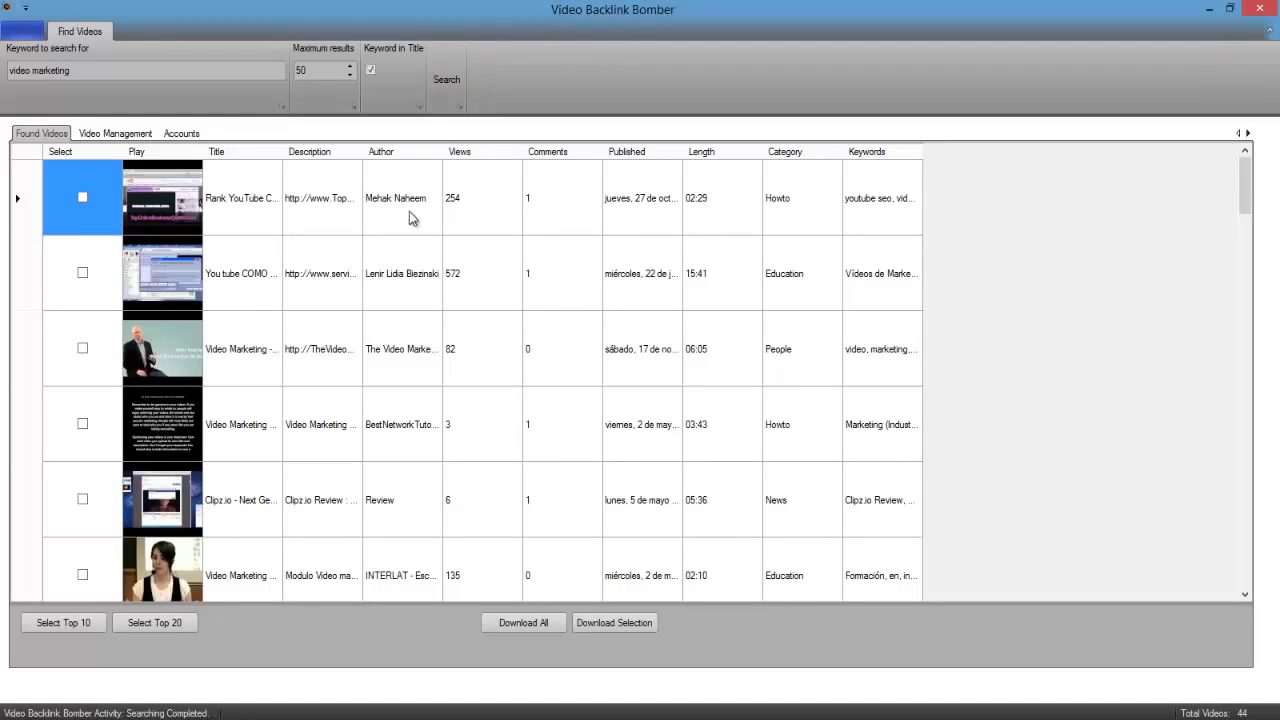
Tick the first and second videos in the Found Videos grid
left_click(83, 197)
left_click(83, 273)
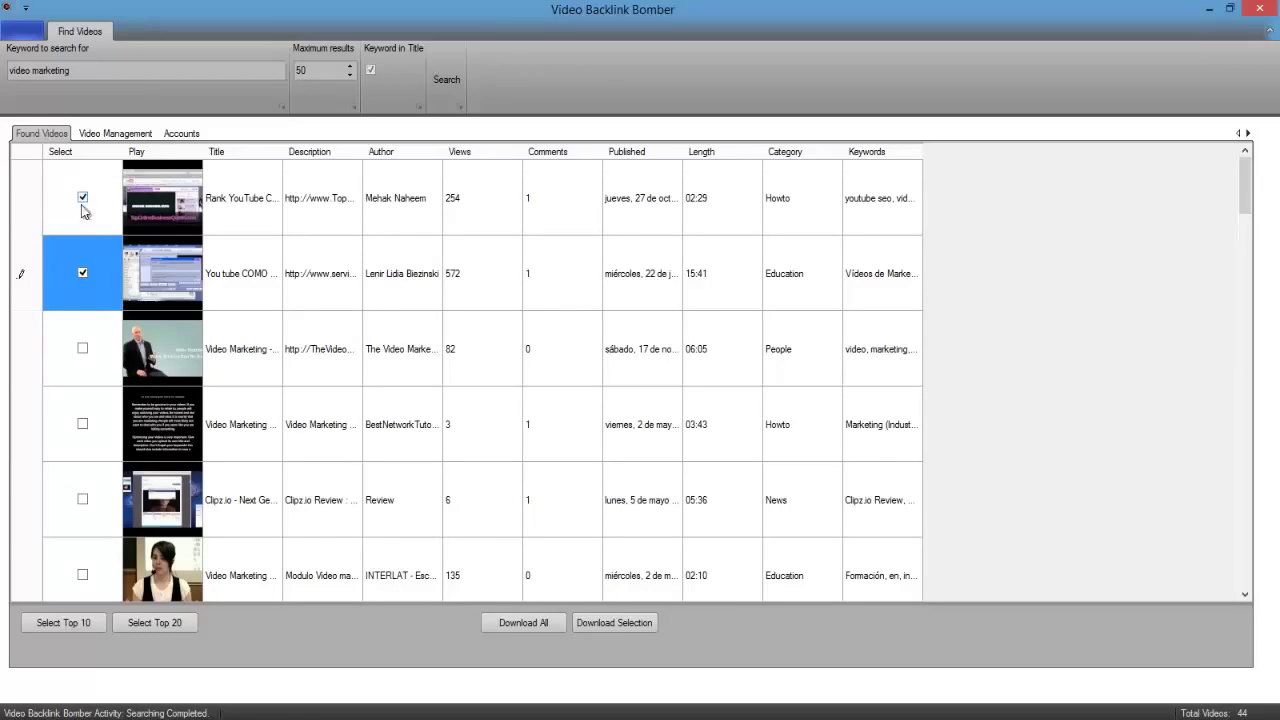
Queue the two ticked videos for download in Video Management
left_click(636, 624)
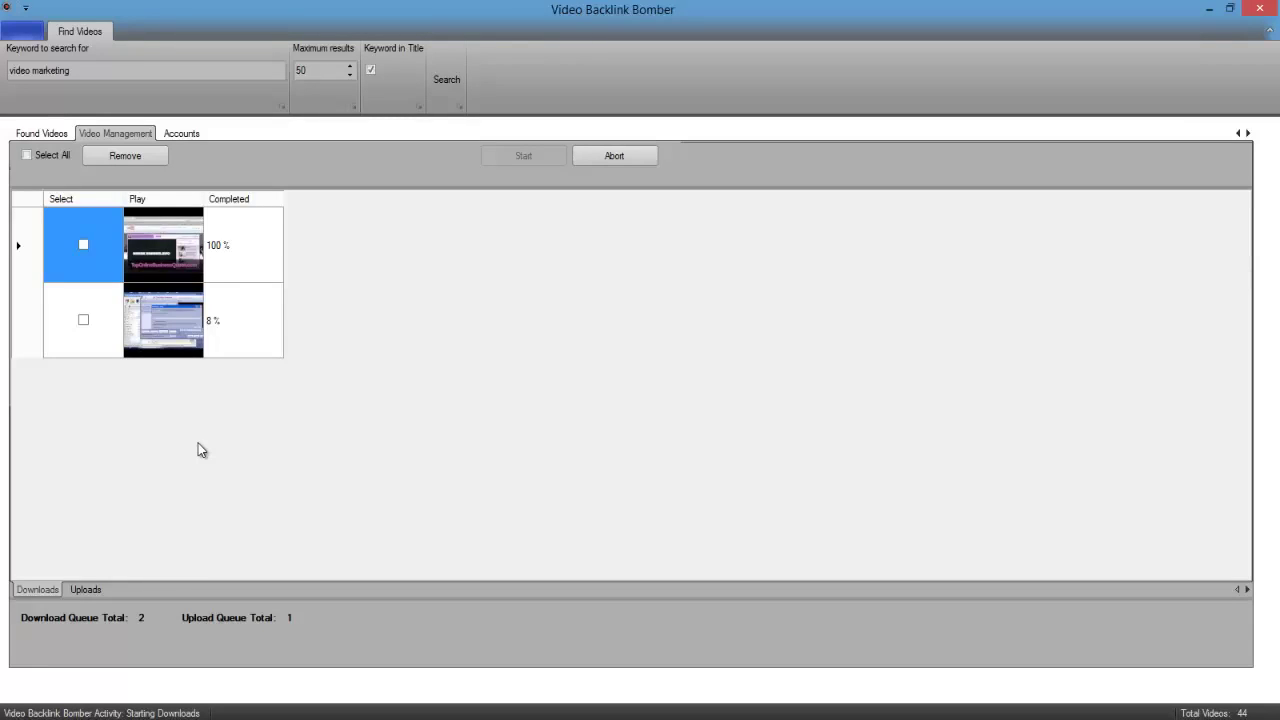
left_click(47, 136)
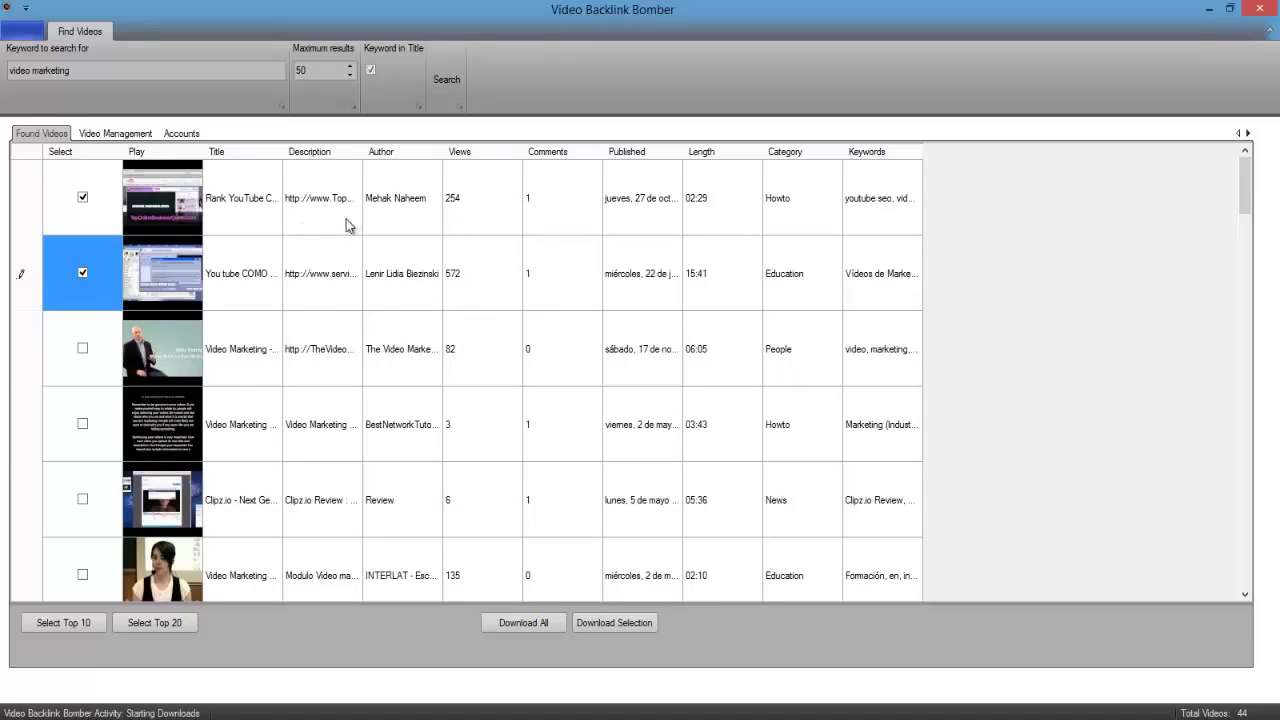
left_click(139, 140)
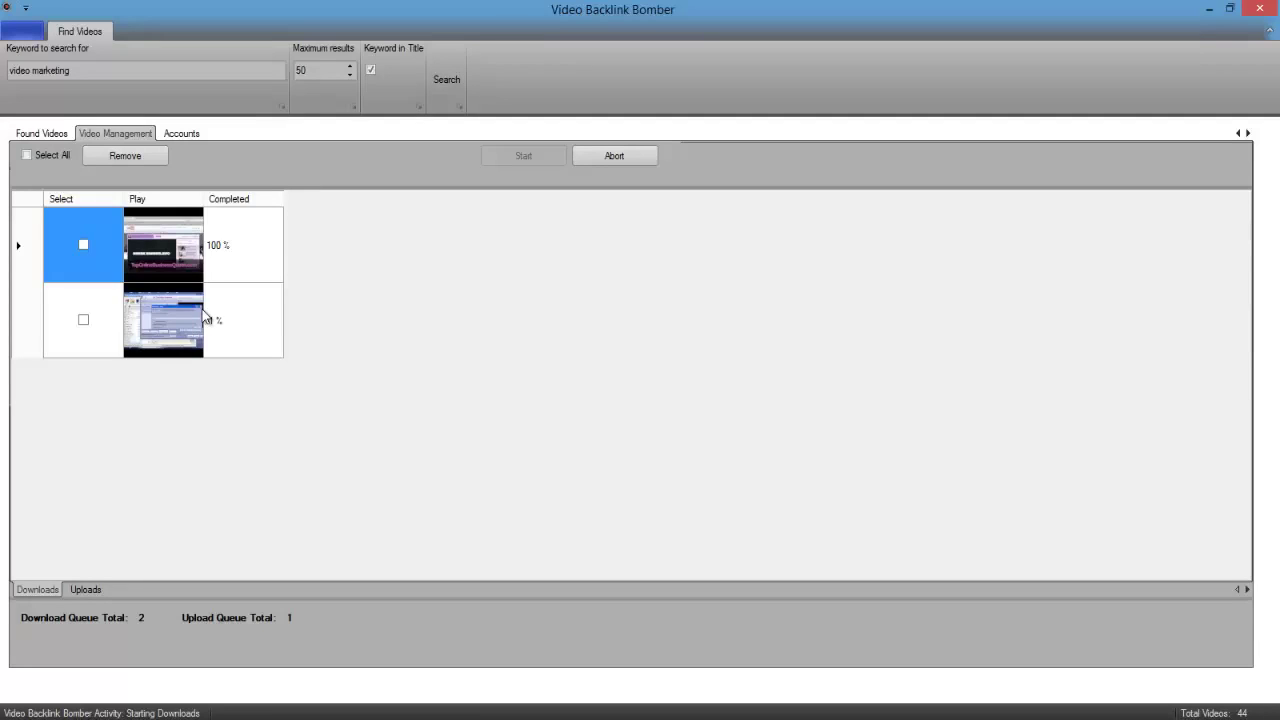
Abort the unfinished second download and view the upload queue with the first video pending
left_click(84, 245)
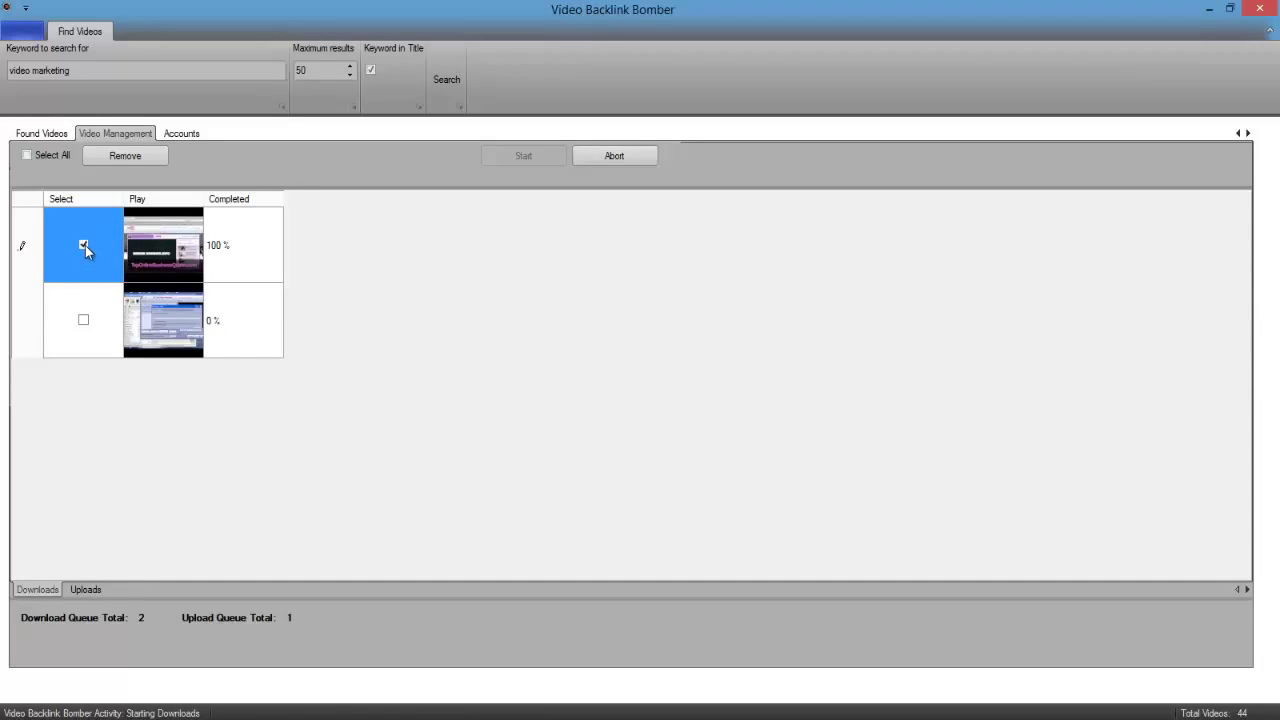
left_click(620, 165)
left_click(86, 589)
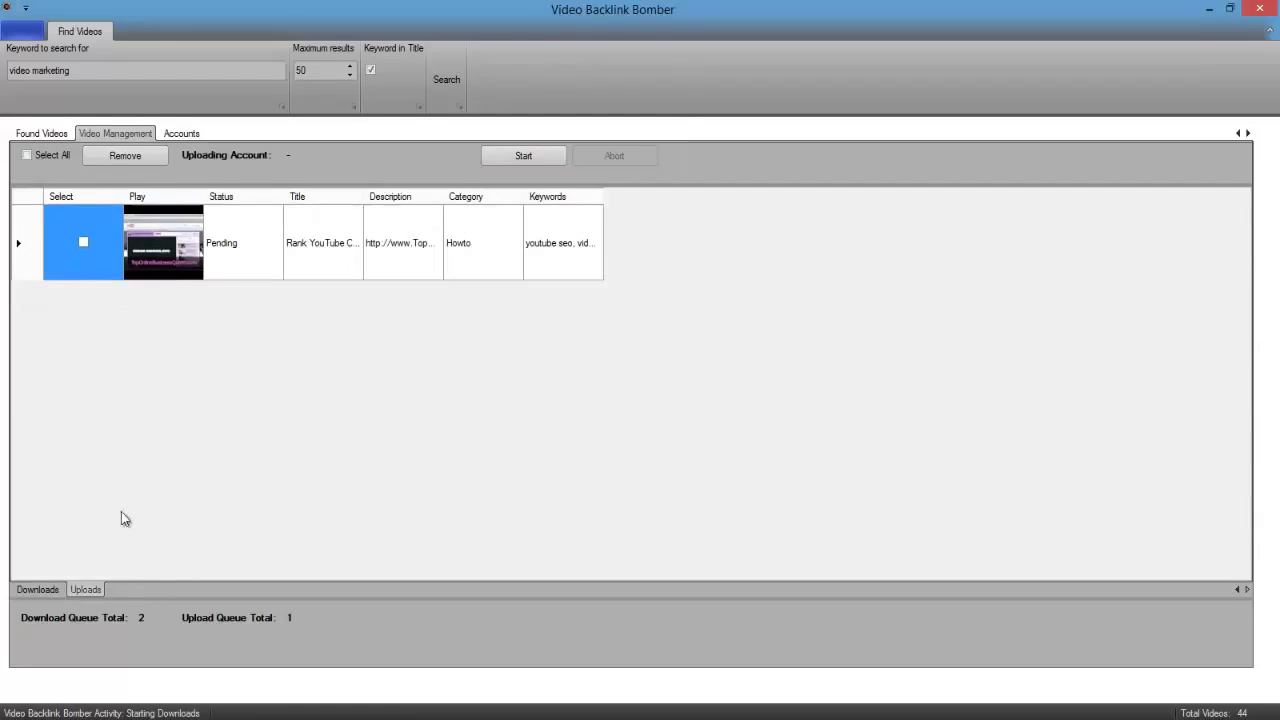
left_click(83, 243)
left_click(512, 156)
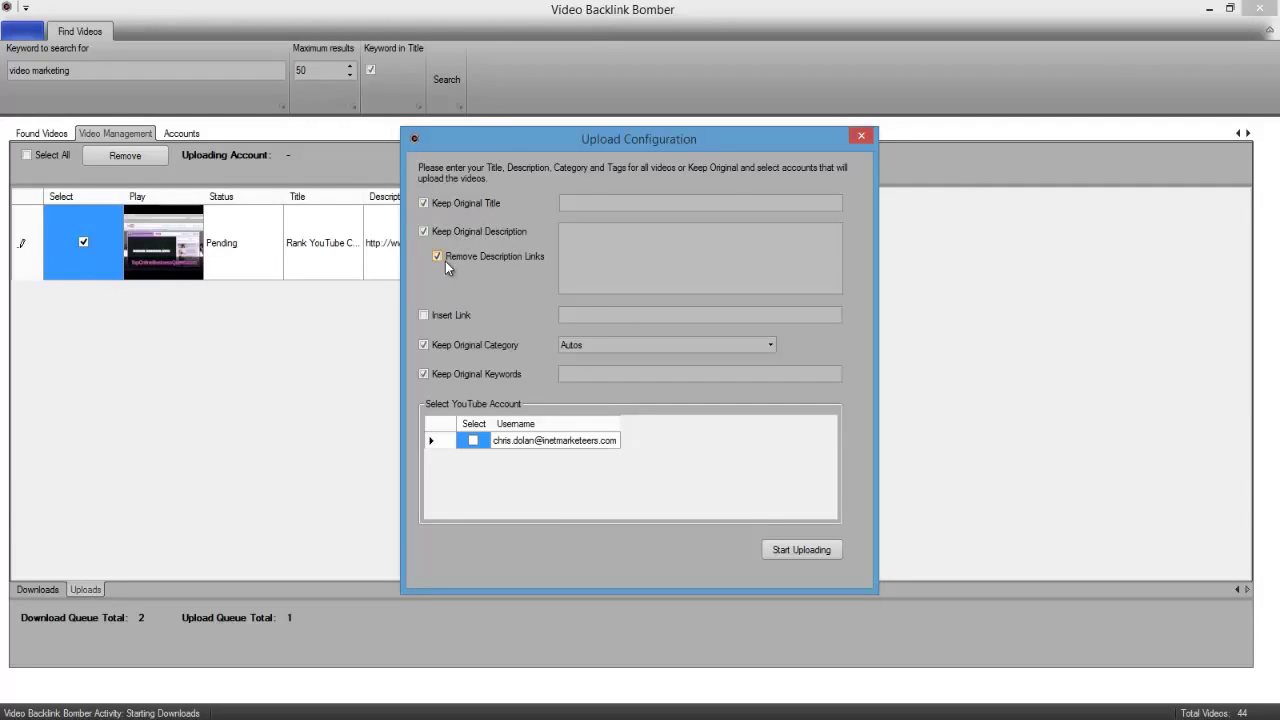
left_click(423, 315)
left_click(588, 315)
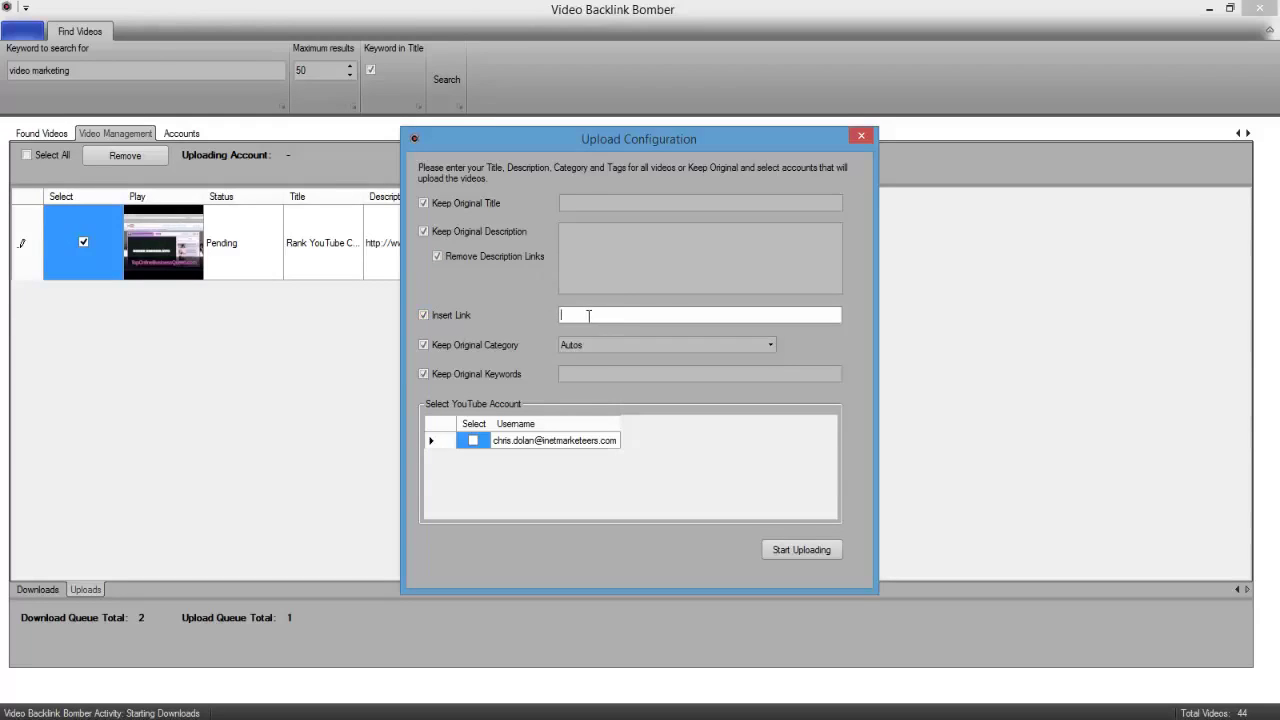
type("htt")
type("p://")
type("nolimits")
type("oftware.c")
type("o.uk")
left_click(473, 440)
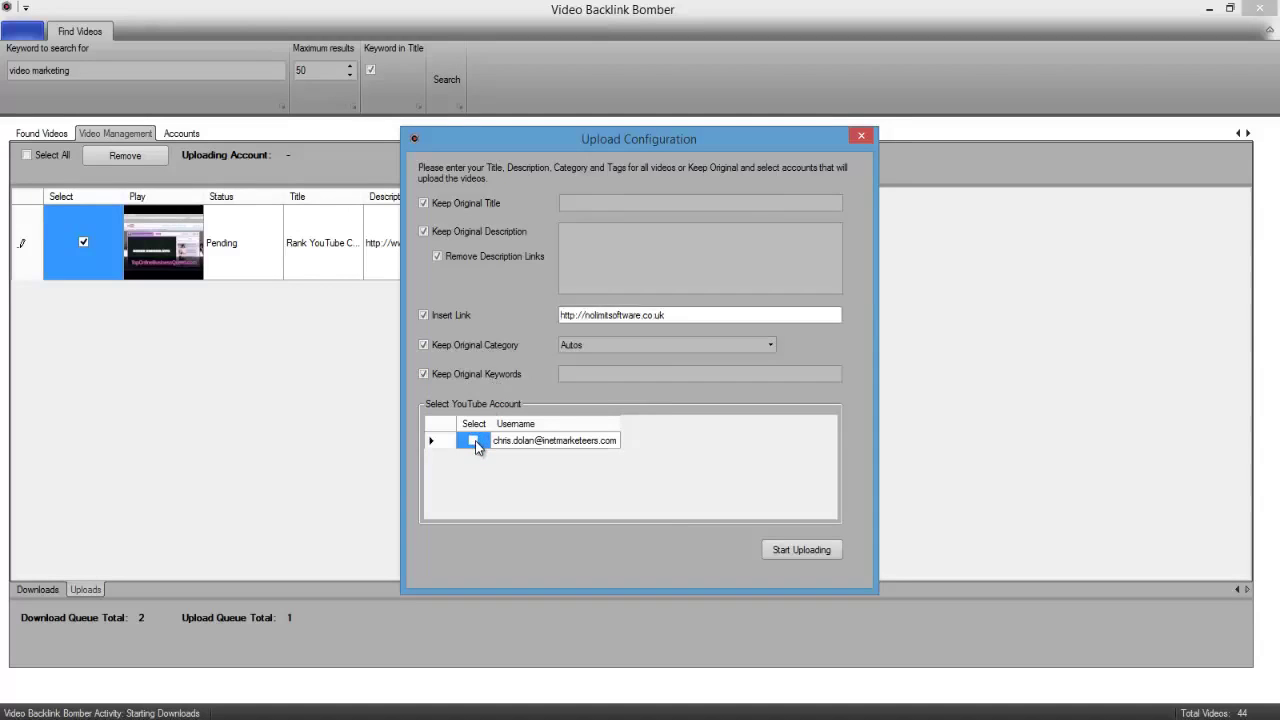
Start uploading to YouTube and dismiss the 'All videos downloaded' message
left_click(788, 549)
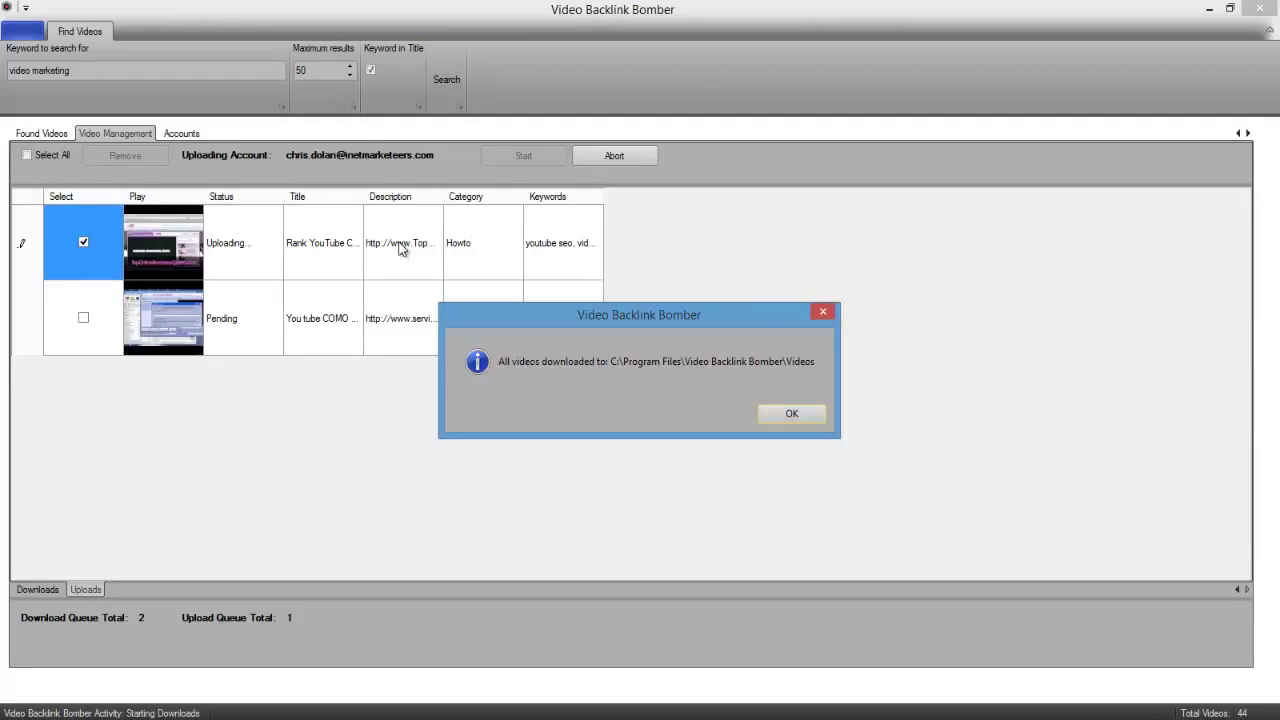
left_click(788, 416)
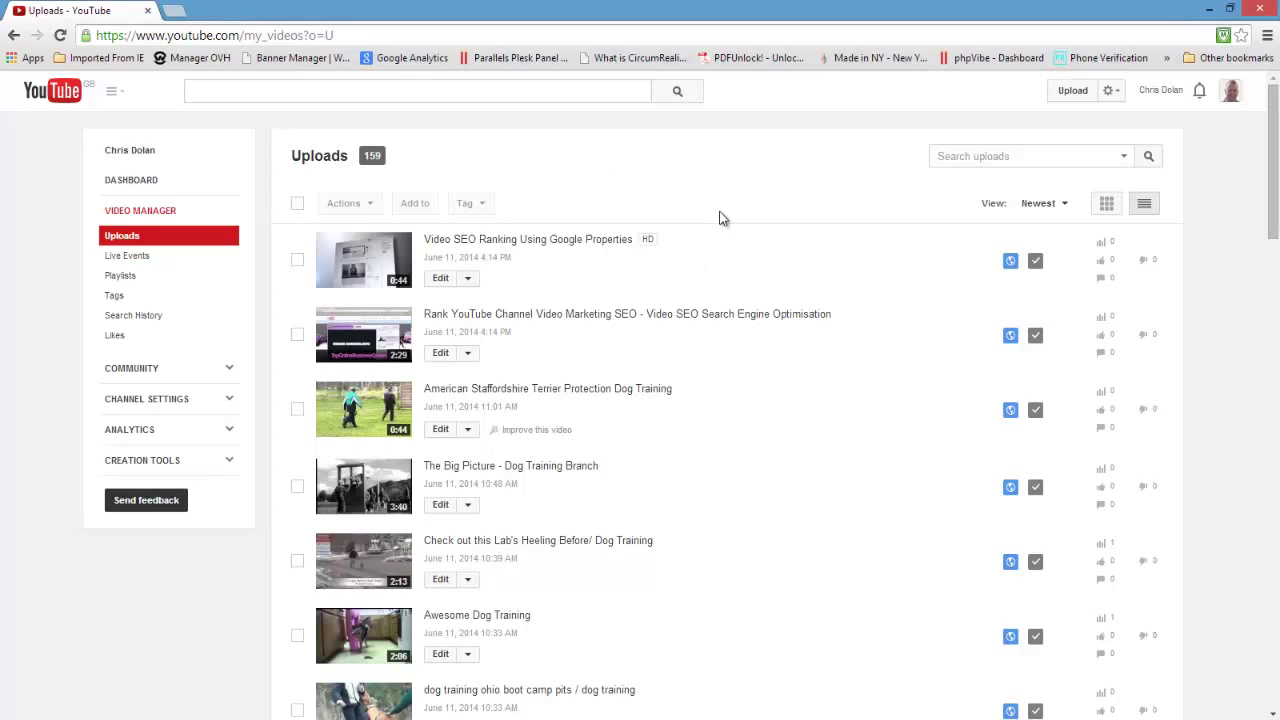
Reload the YouTube uploads list and open the new video's watch page to its description
right_click(708, 209)
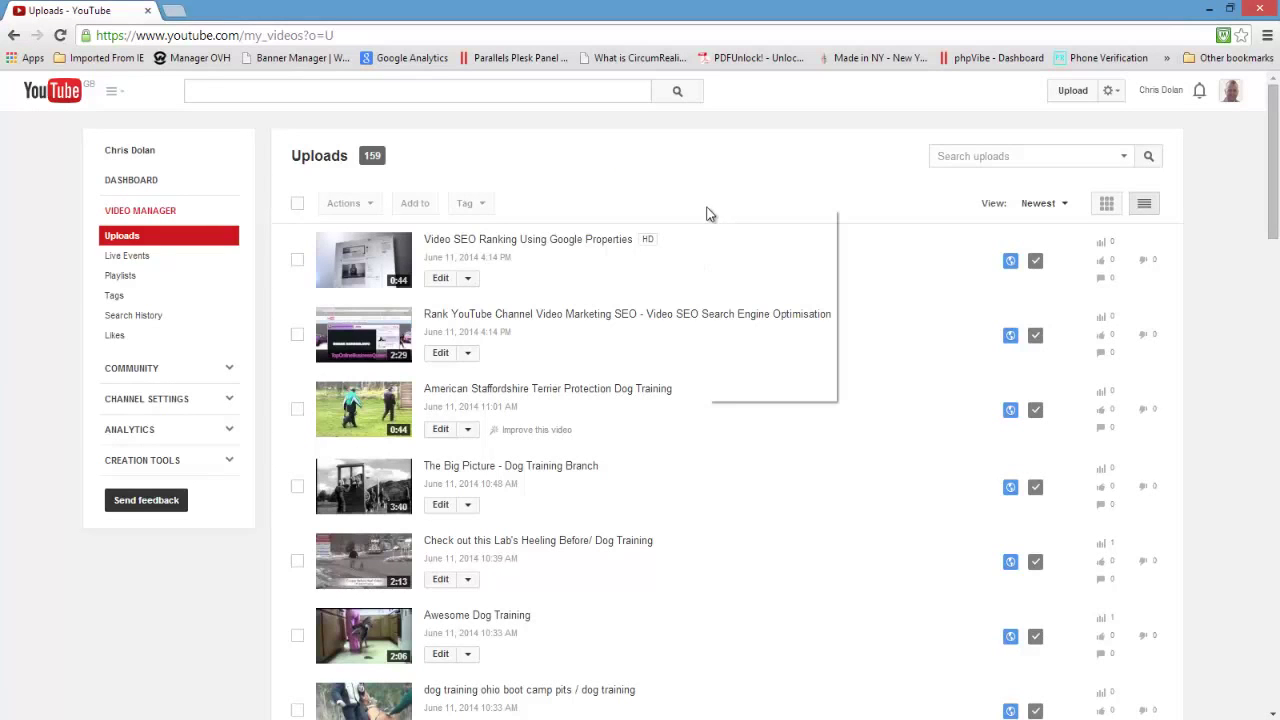
left_click(738, 258)
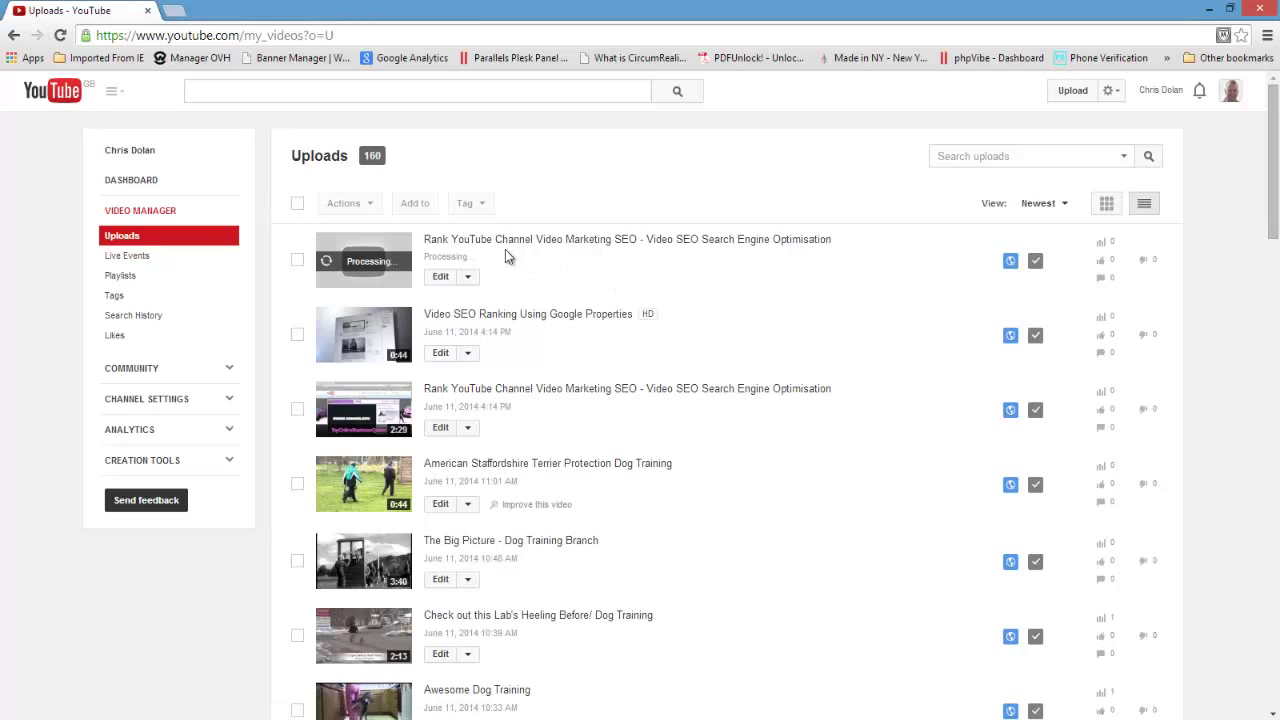
left_click(450, 245)
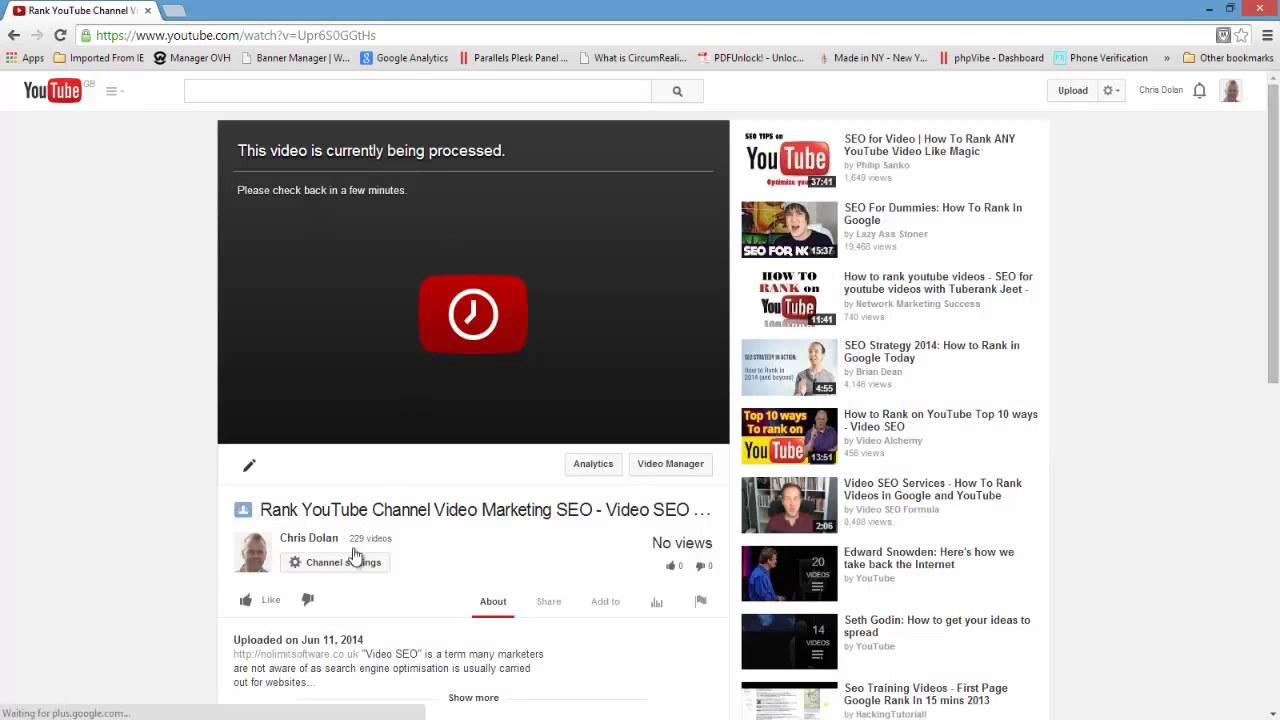
scroll(340, 545, "down", 2)
scroll(350, 400, "down", 1)
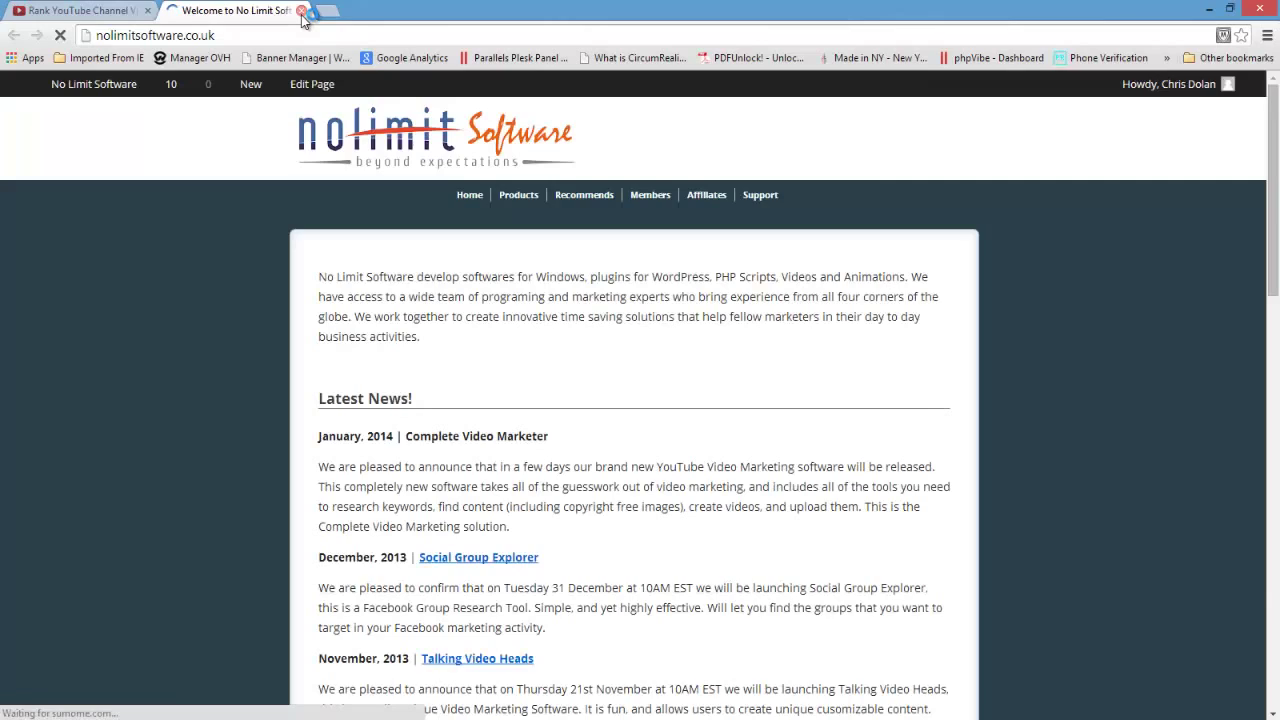
Close the nolimitsoftware.co.uk tab to return to the YouTube video page
left_click(301, 11)
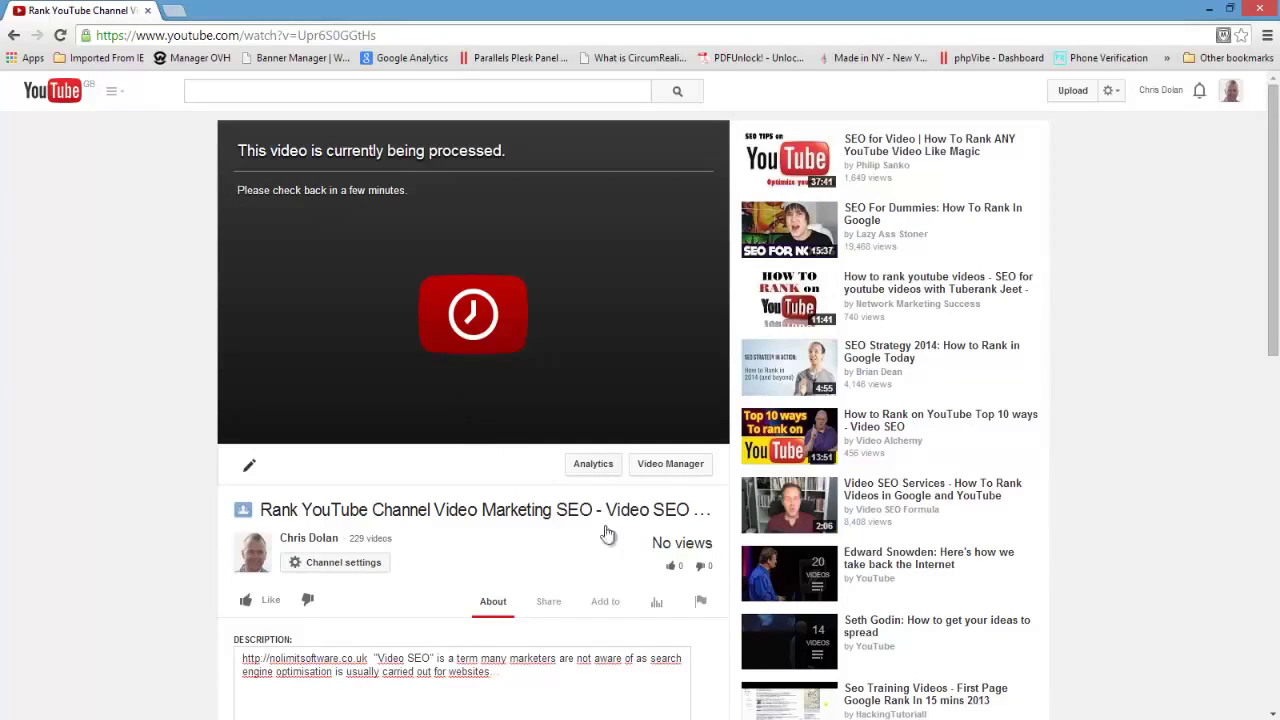
Switch back to Video Backlink Bomber to check its upload queue
key("alt+Tab")
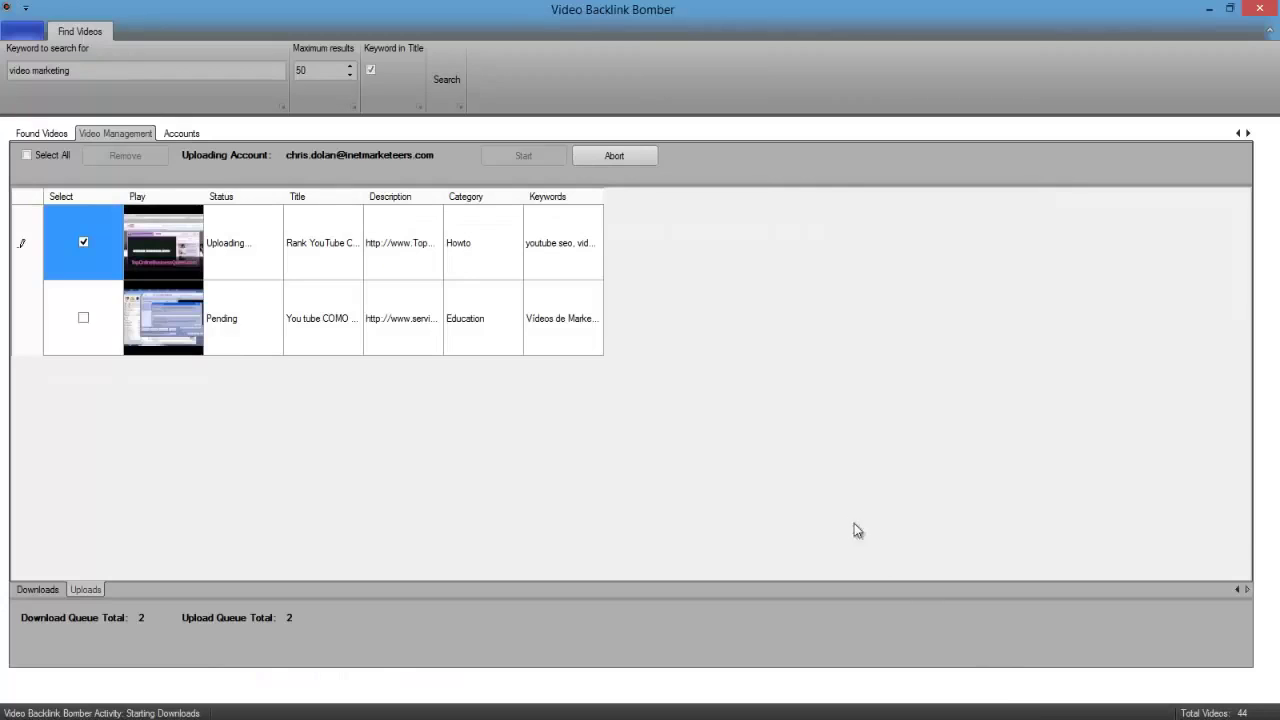